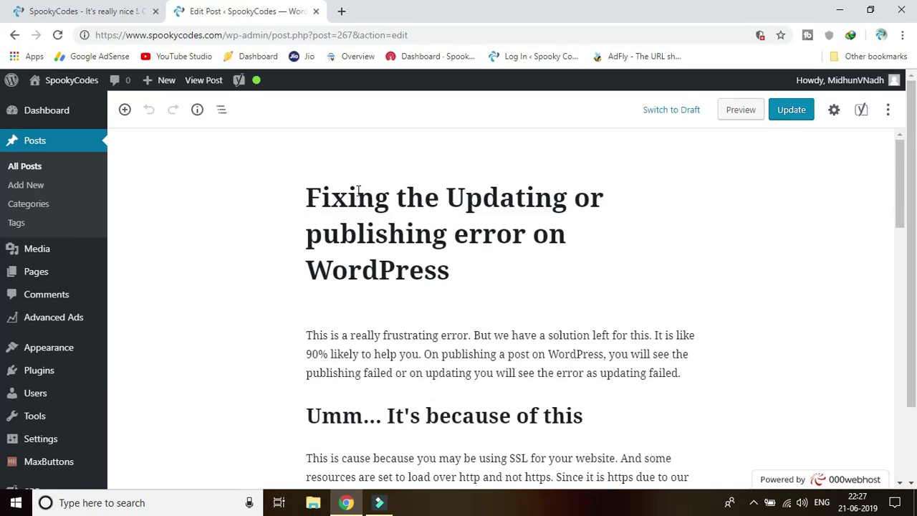
# Try updating the 'Fixing the Updating or publishing error on WordPress' post, which fails.
pyautogui.scroll(-1, 358, 189)
pyautogui.click(782, 113)
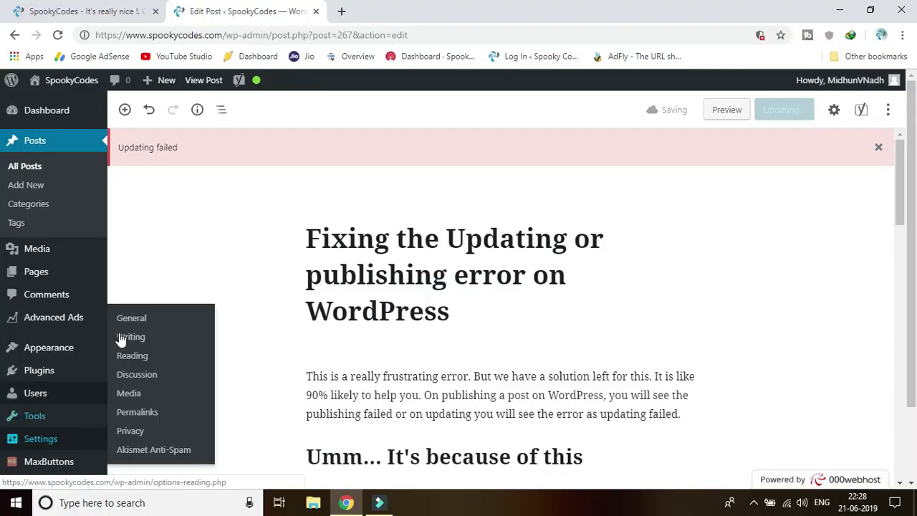
# Navigate from the post editor to Settings > General, triggering the 'Leave site?' prompt.
pyautogui.click(131, 319)
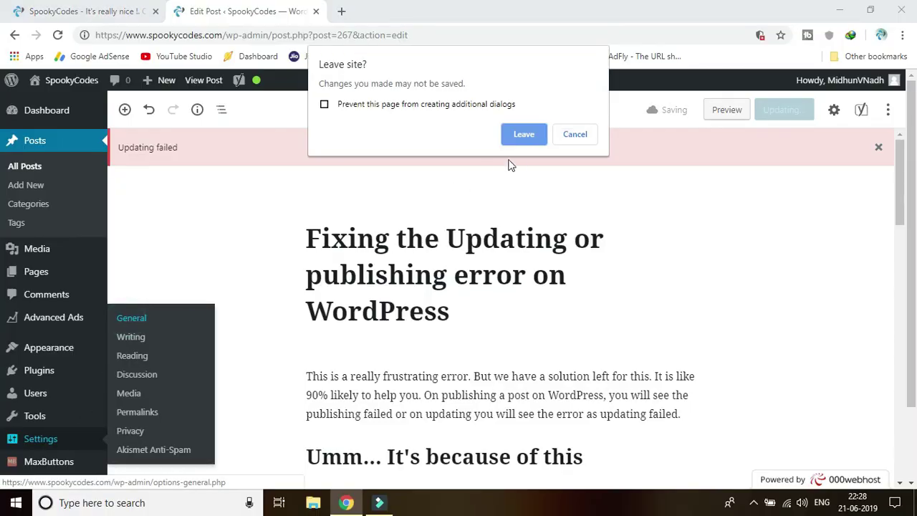
# Leave the editor and clear the WordPress Address and Site Address URL fields.
pyautogui.click(524, 136)
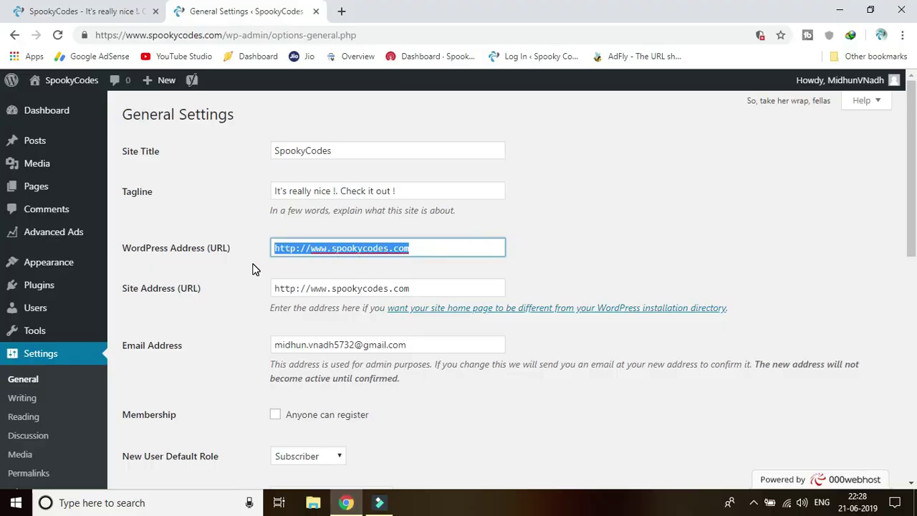
pyautogui.click(302, 248)
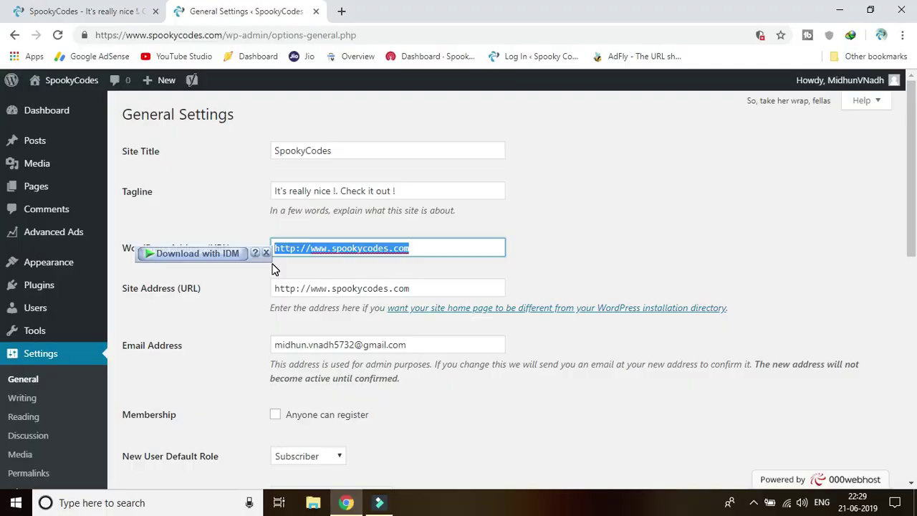
pyautogui.moveTo(410, 287); pyautogui.dragTo(263, 289)
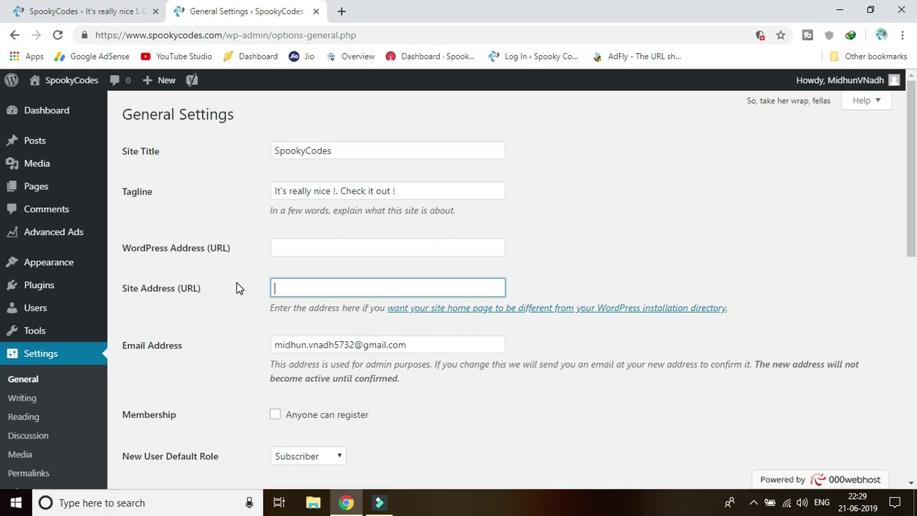
pyautogui.scroll(-7, 237, 282)
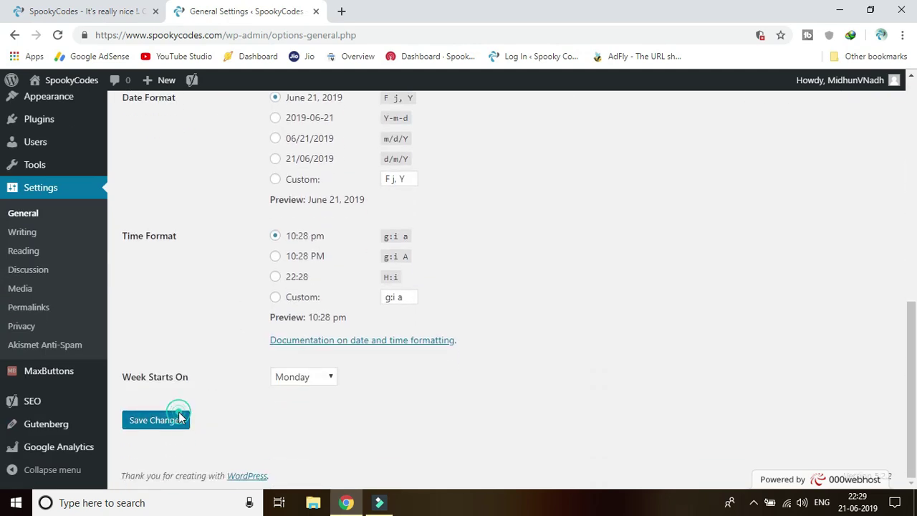
pyautogui.click(180, 418)
pyautogui.scroll(10, 280, 397)
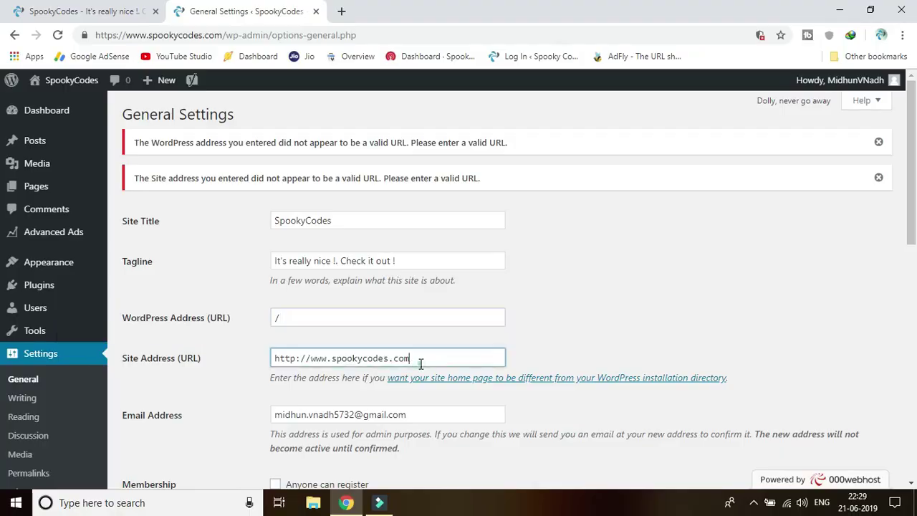
pyautogui.moveTo(420, 361); pyautogui.dragTo(229, 365)
pyautogui.scroll(-5, 334, 360)
pyautogui.scroll(-3, 334, 361)
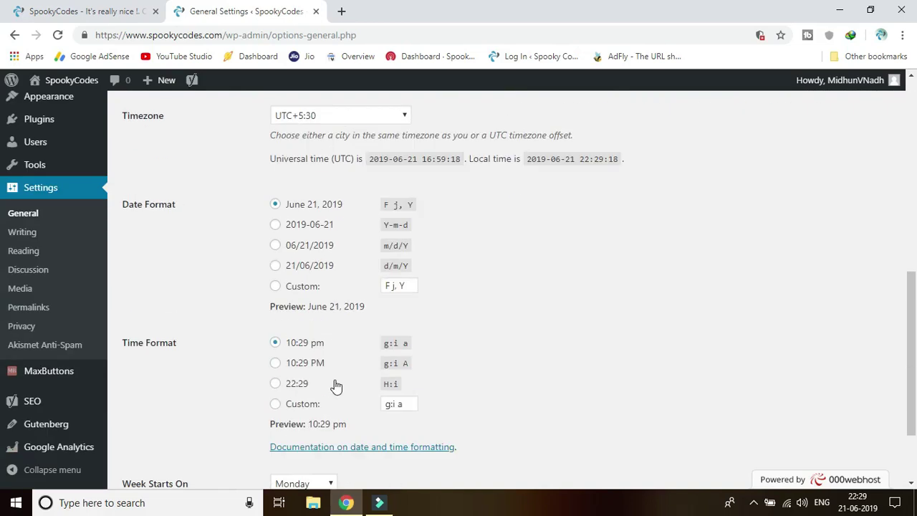
pyautogui.click(185, 418)
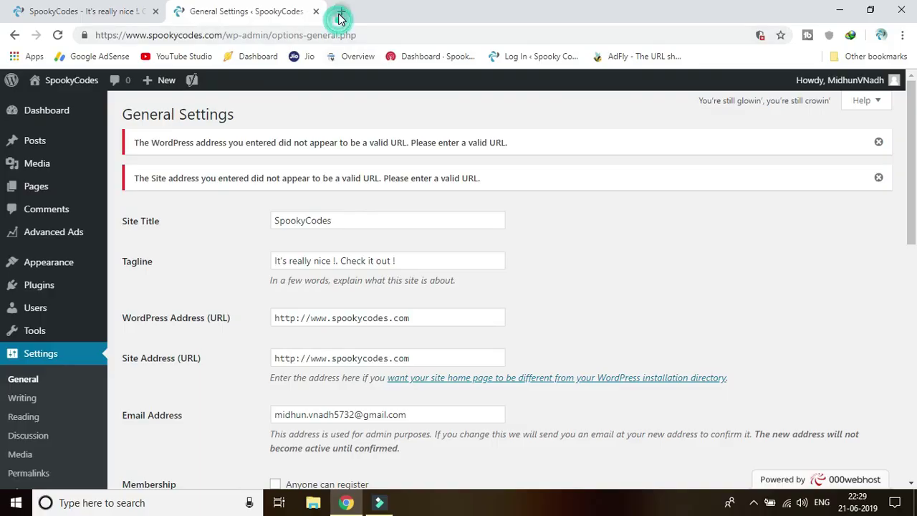
# In a new tab, go to 000webhost's My Websites list.
pyautogui.click(338, 13)
pyautogui.write('000')
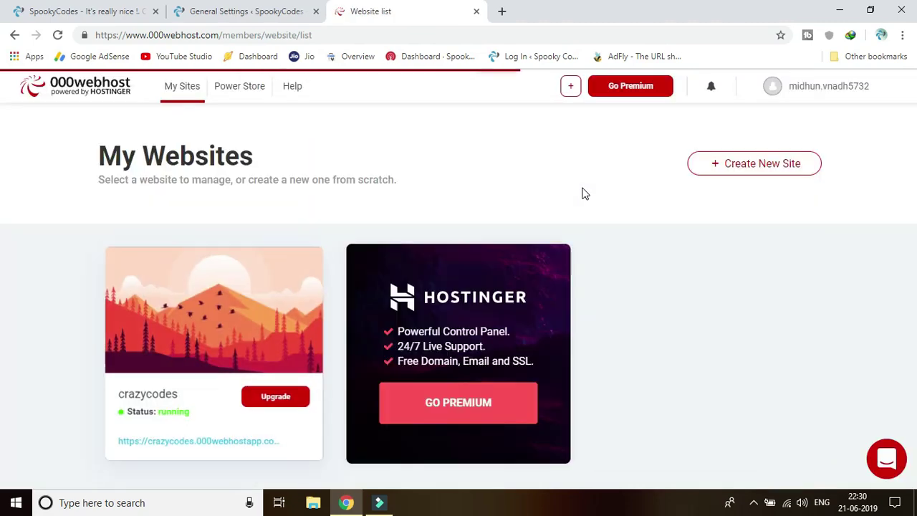
# Manage the crazycodes site and open Database manager under Tools.
pyautogui.moveTo(257, 329)
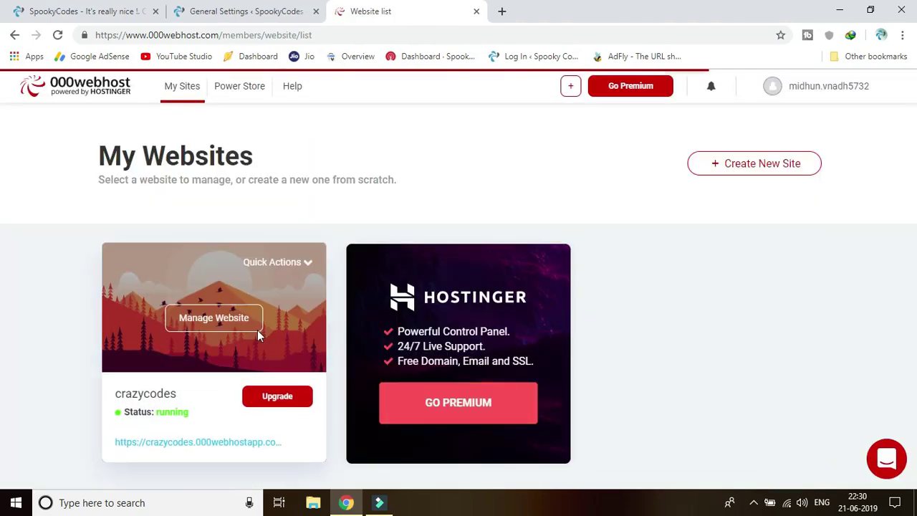
pyautogui.click(214, 326)
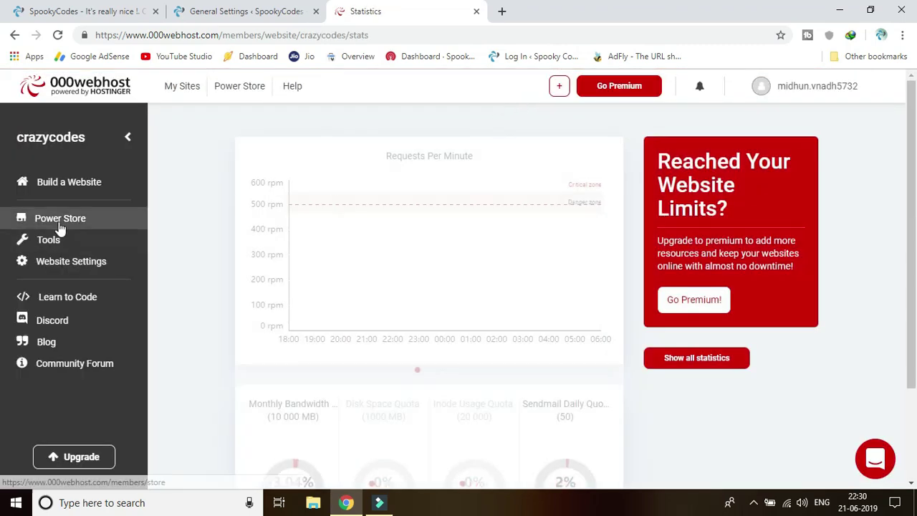
pyautogui.click(60, 244)
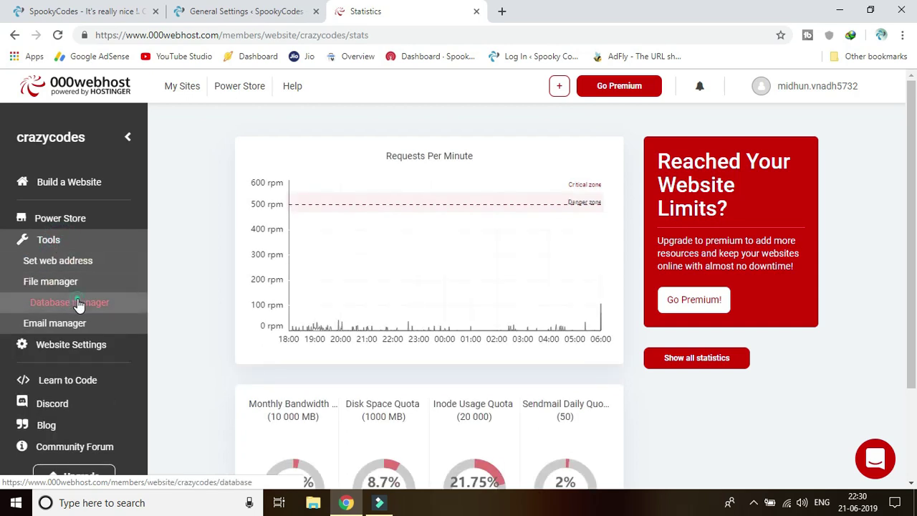
pyautogui.click(78, 302)
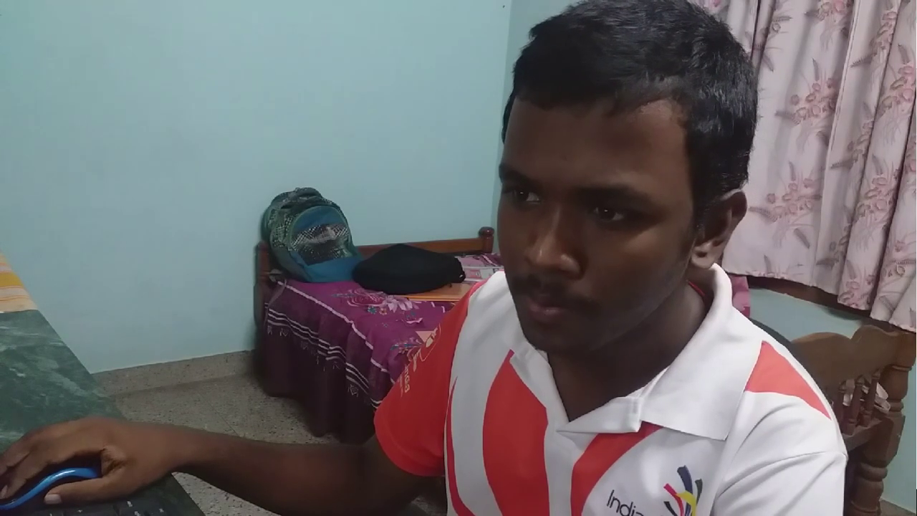
# Open the WordPress database and browse wp_options to find the siteurl and home rows.
pyautogui.click(95, 162)
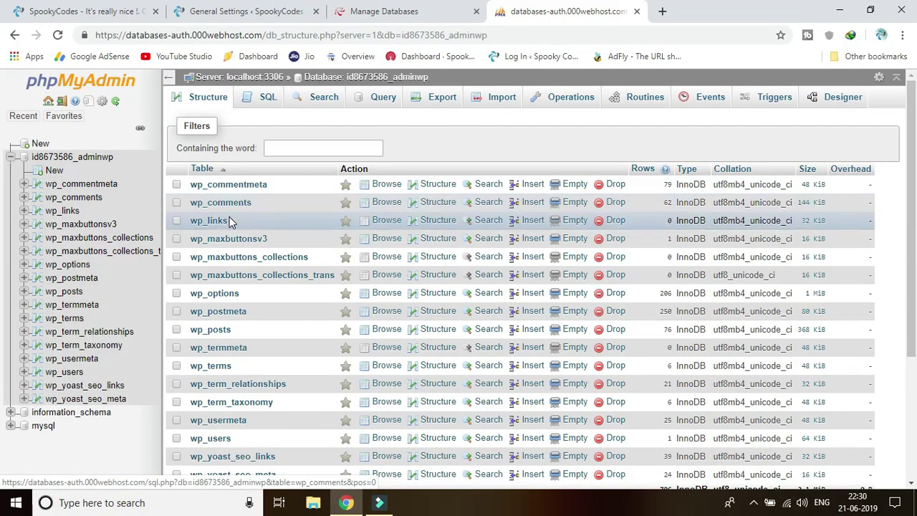
pyautogui.scroll(-2, 230, 222)
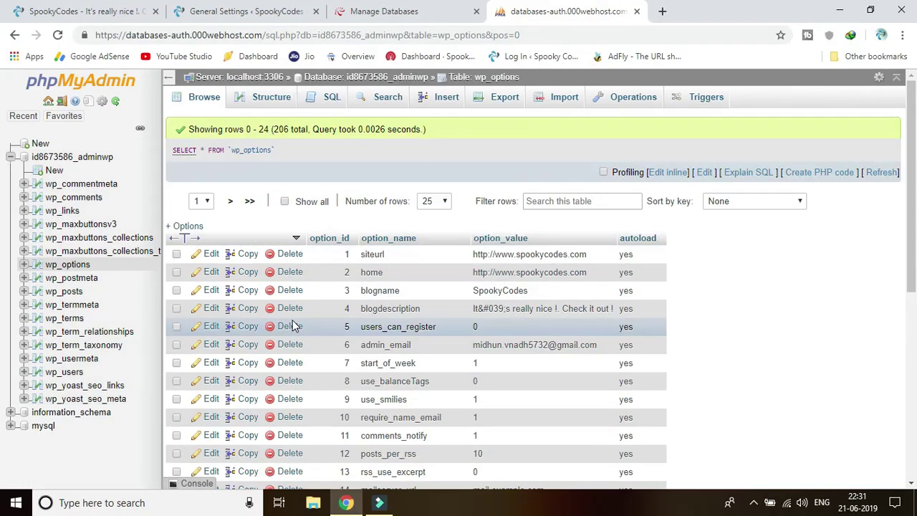
pyautogui.scroll(-2, 372, 306)
pyautogui.scroll(2, 500, 153)
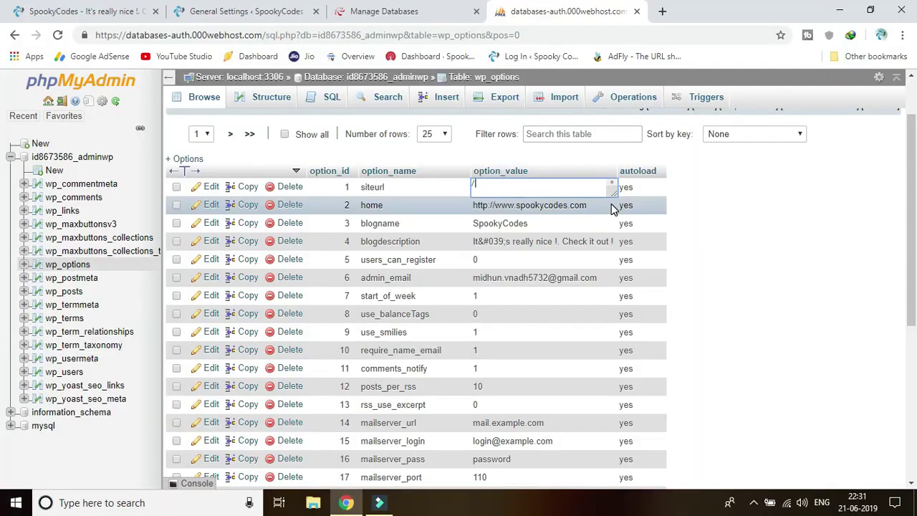
# Save '/' as the siteurl value, then edit and save home as '/' too.
pyautogui.click(739, 234)
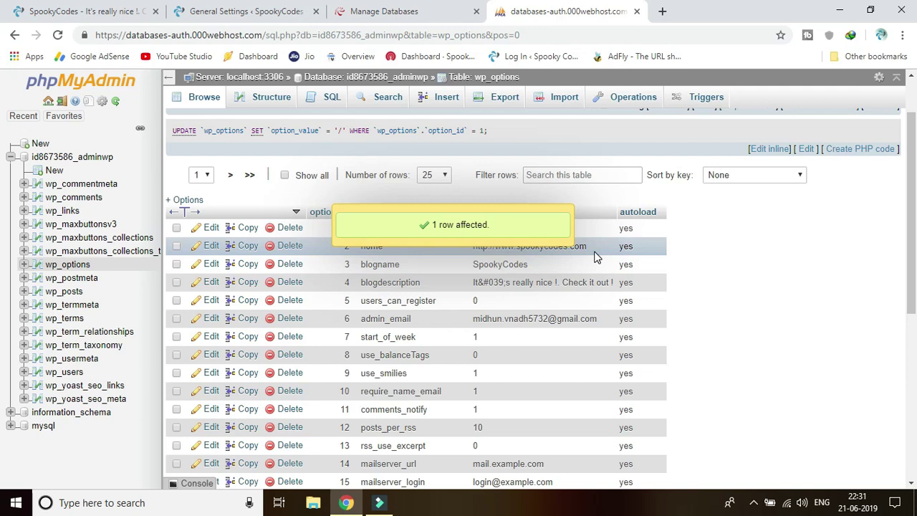
pyautogui.doubleClick(582, 246)
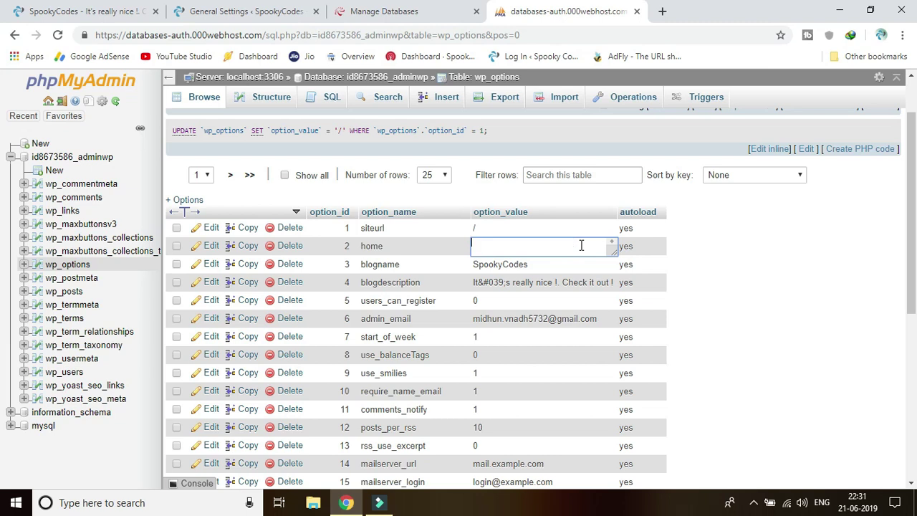
pyautogui.click(774, 278)
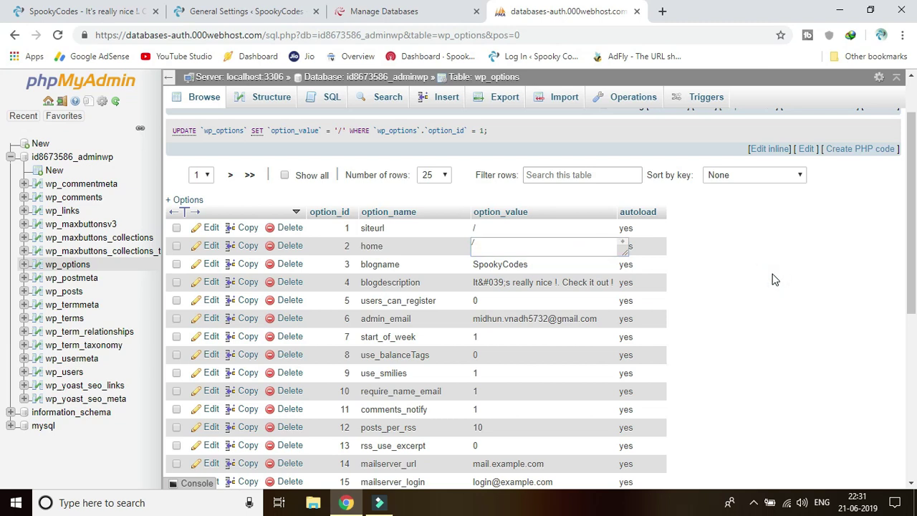
pyautogui.click(774, 279)
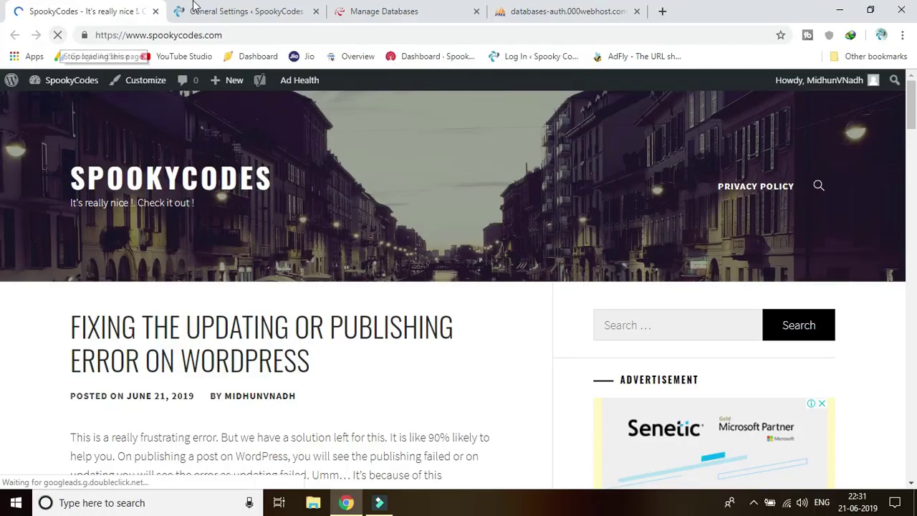
# Reload the admin at /wp-admin and reopen General Settings, now with blank address fields.
pyautogui.click(213, 6)
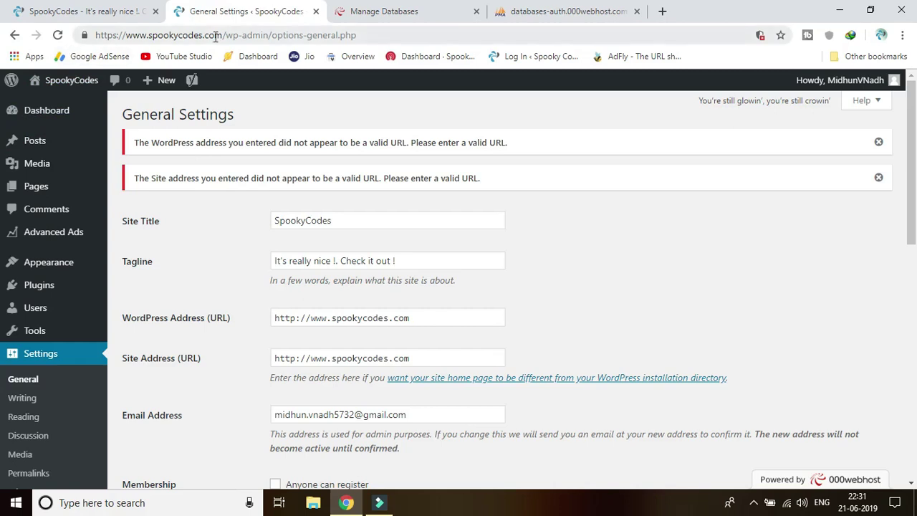
pyautogui.moveTo(275, 36); pyautogui.dragTo(560, 37)
pyautogui.press('BackSpace')
pyautogui.press('Return')
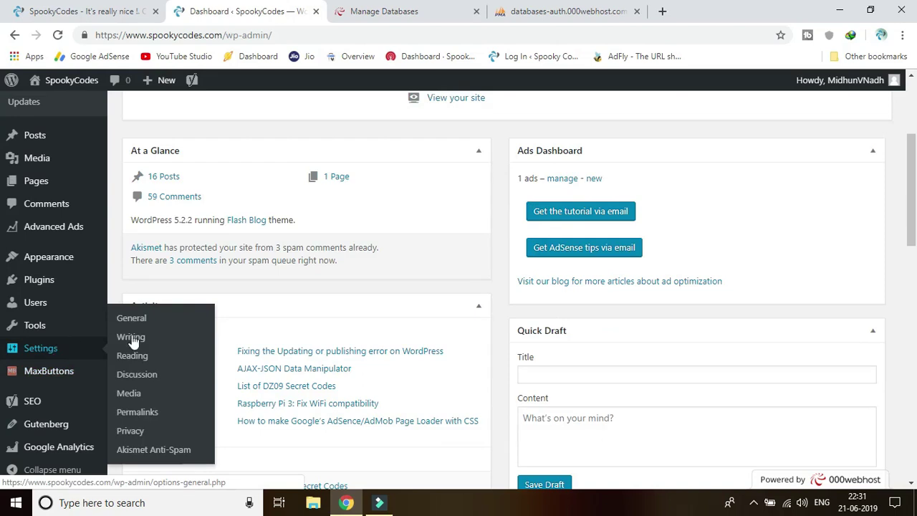
pyautogui.click(147, 320)
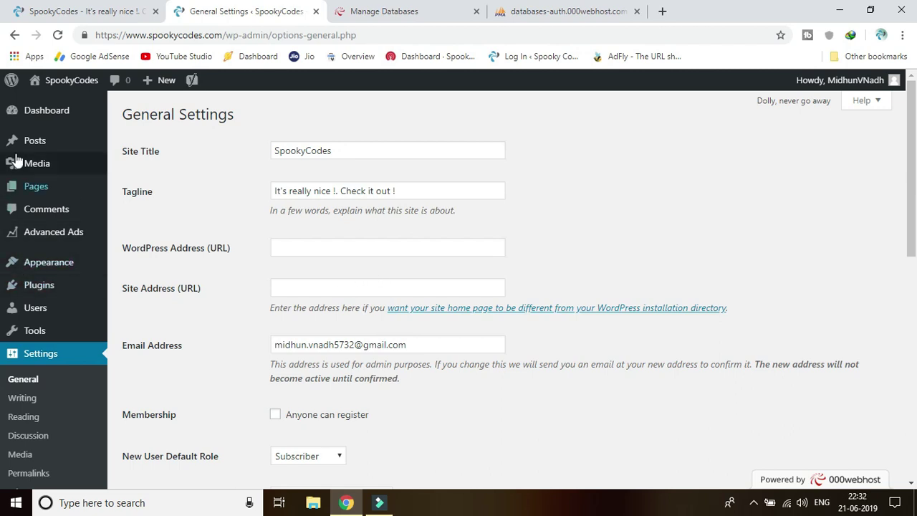
# Bring up the Posts menu in the admin sidebar.
pyautogui.moveTo(27, 147)
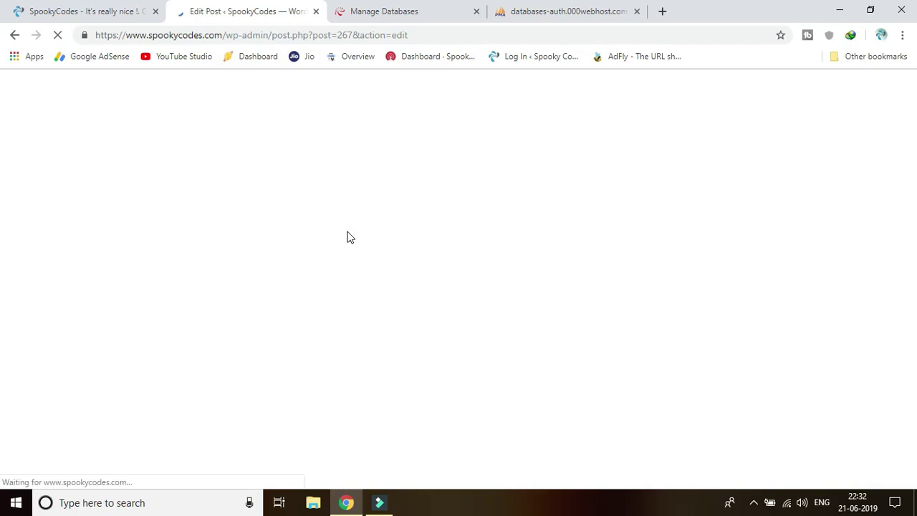
# Update the post 'Fixing the Updating or publishing error on WordPress' after touching its title.
pyautogui.click(413, 237)
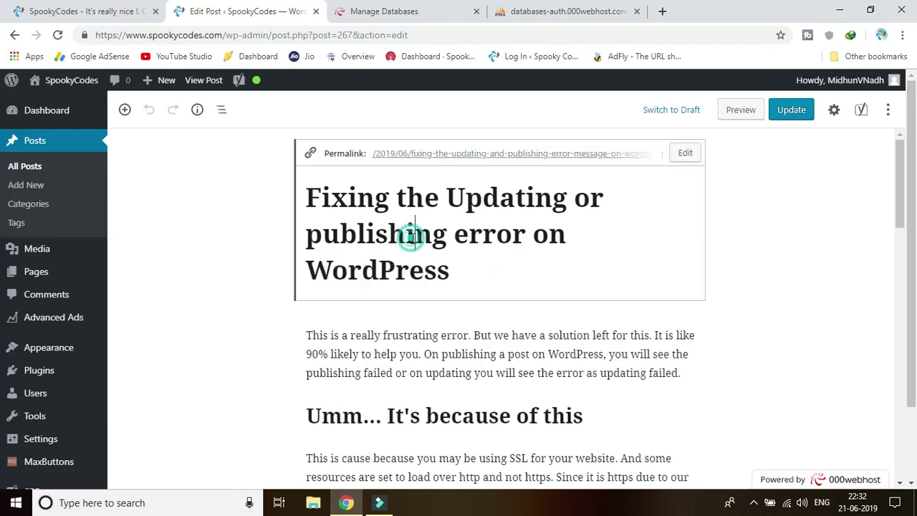
pyautogui.click(774, 238)
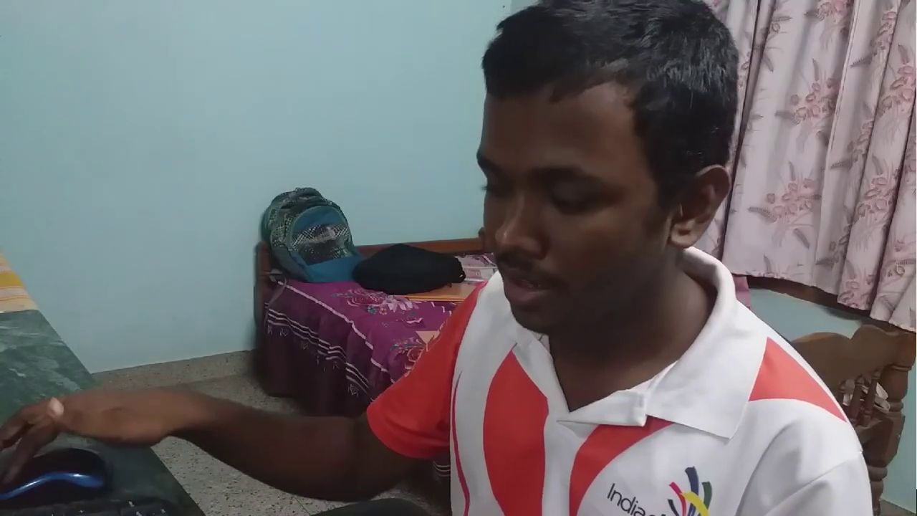
pyautogui.click(797, 109)
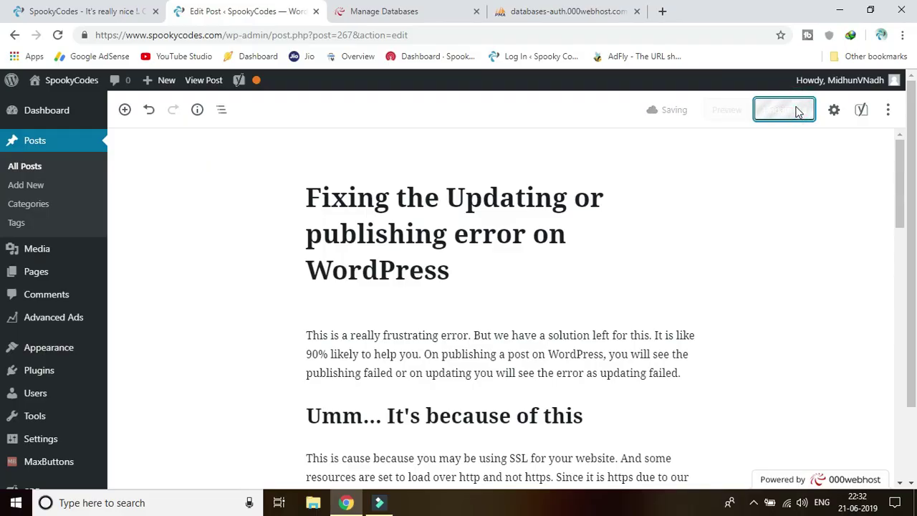